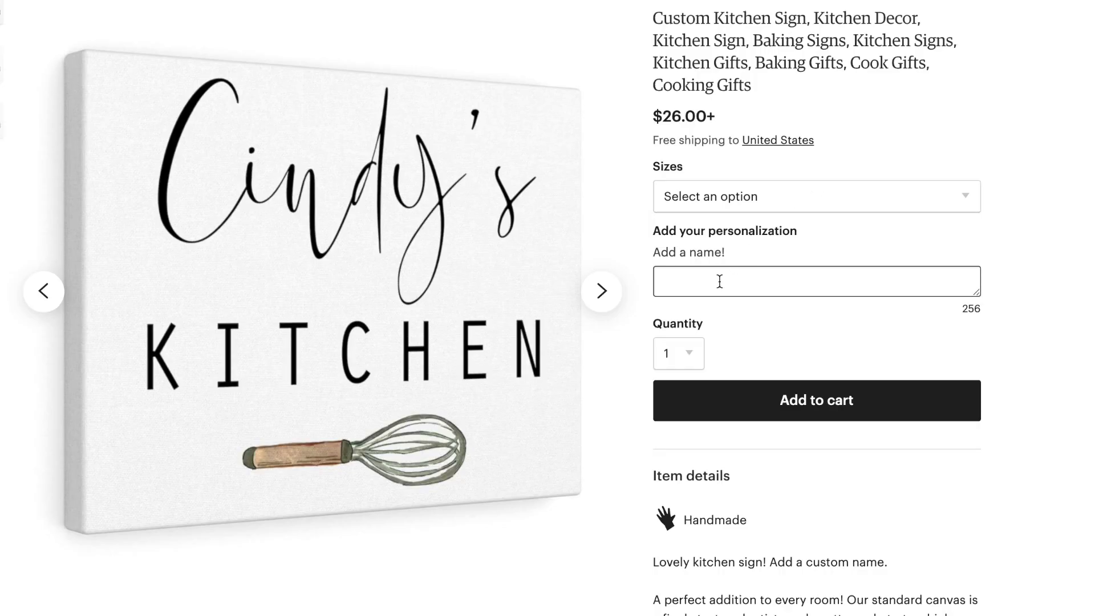
Type a sample name into the kitchen sign listing's 'Add a name!' personalization box
type("Lily")
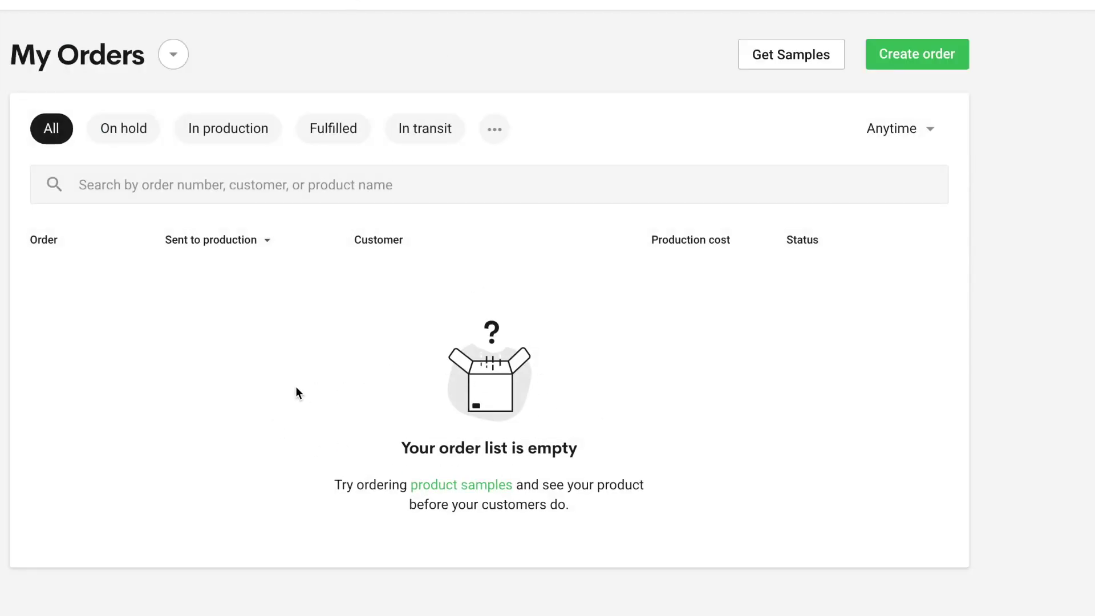
Switch Printify's order view from My Orders to the empty Other Orders list
left_click(163, 63)
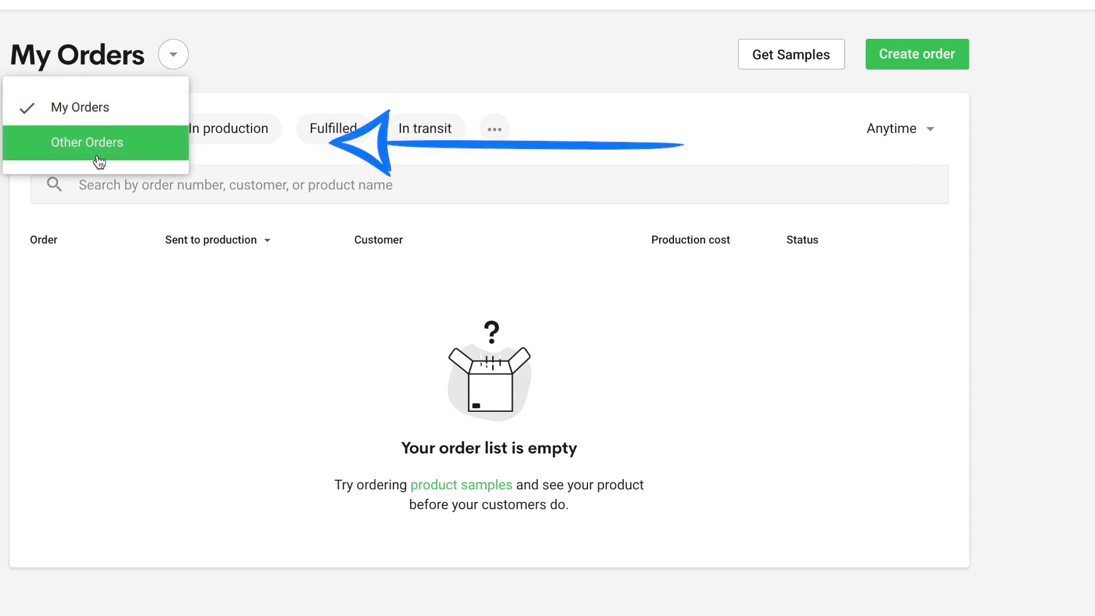
left_click(229, 56)
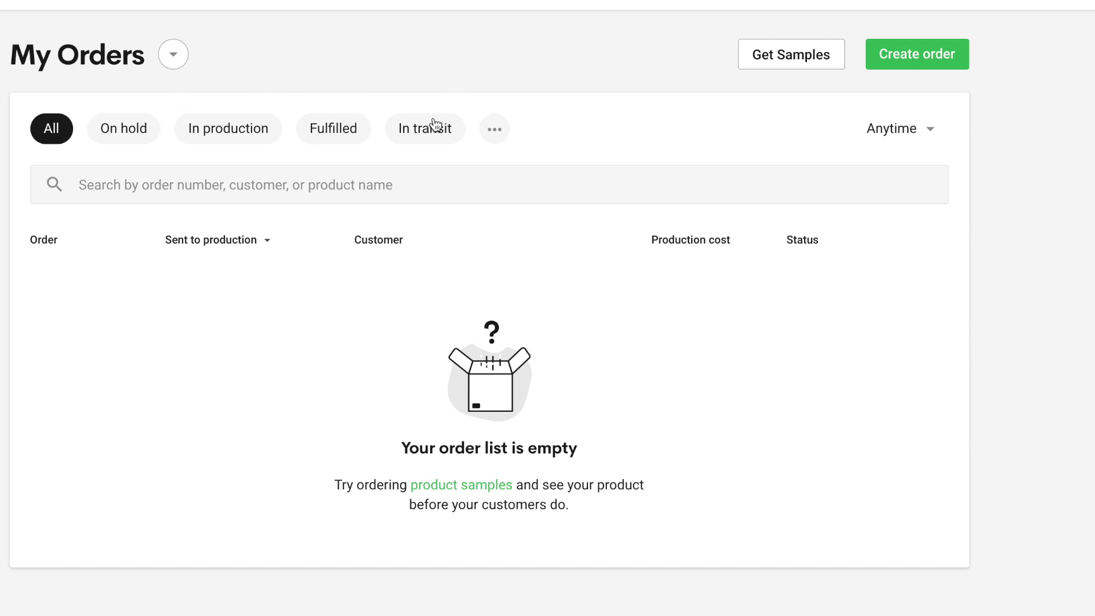
left_click(174, 54)
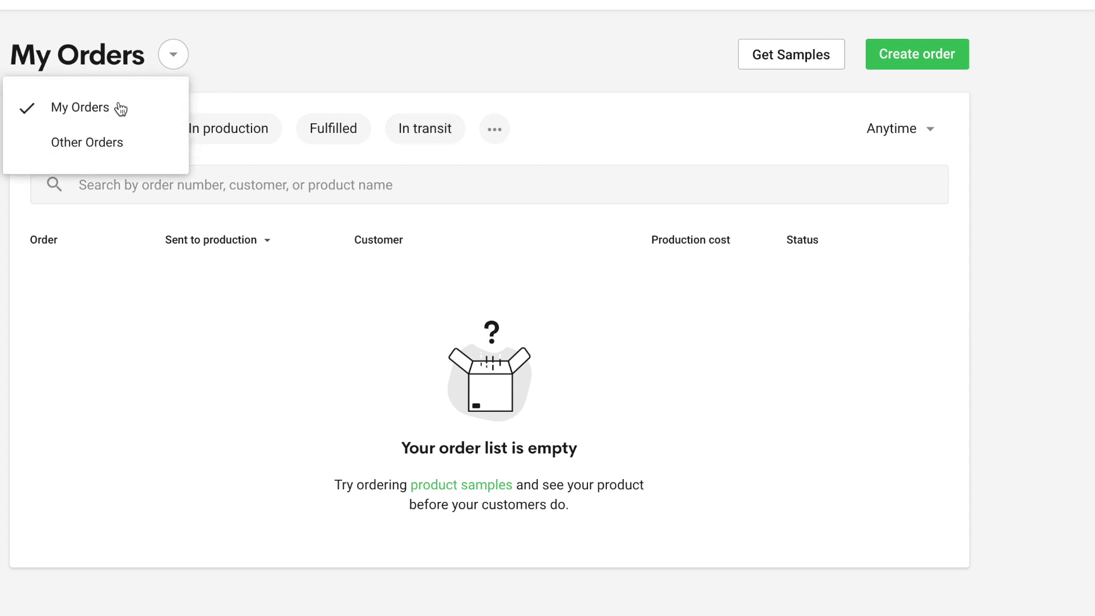
left_click(107, 148)
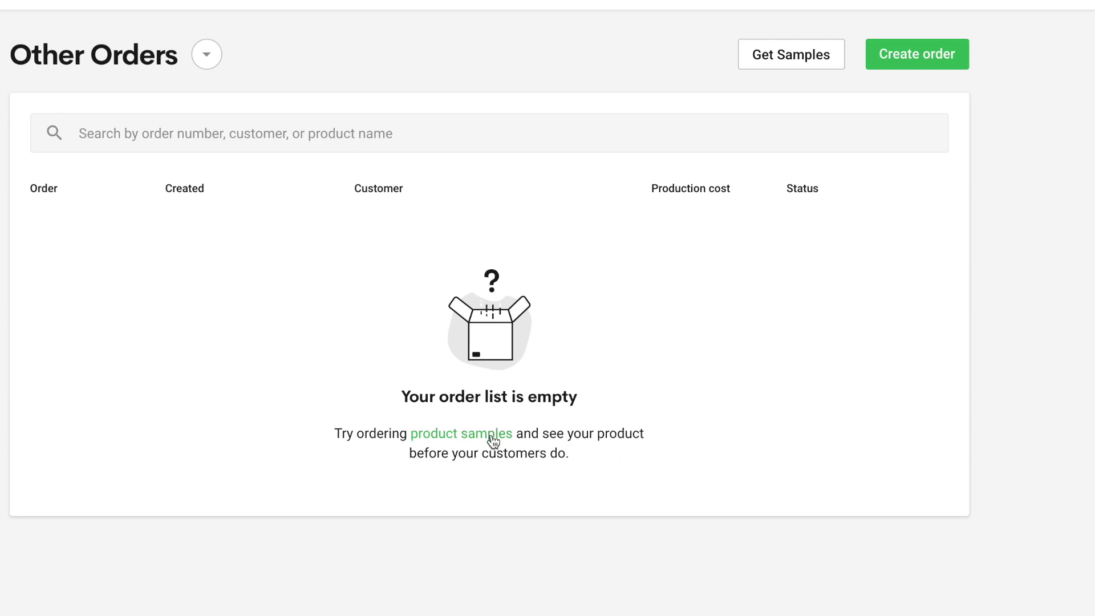
left_click(272, 139)
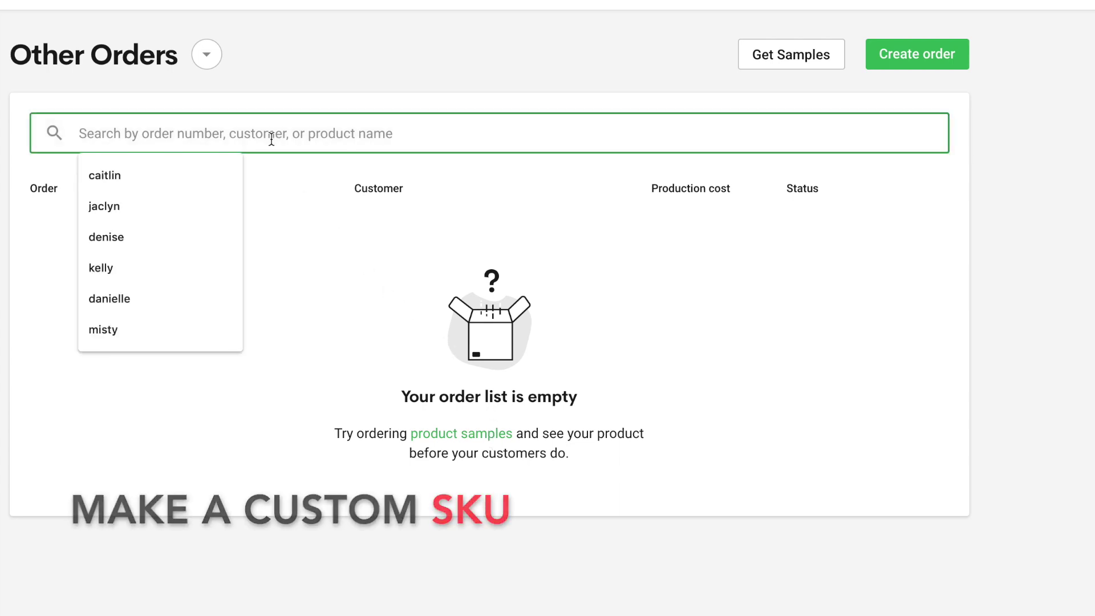
left_click(461, 203)
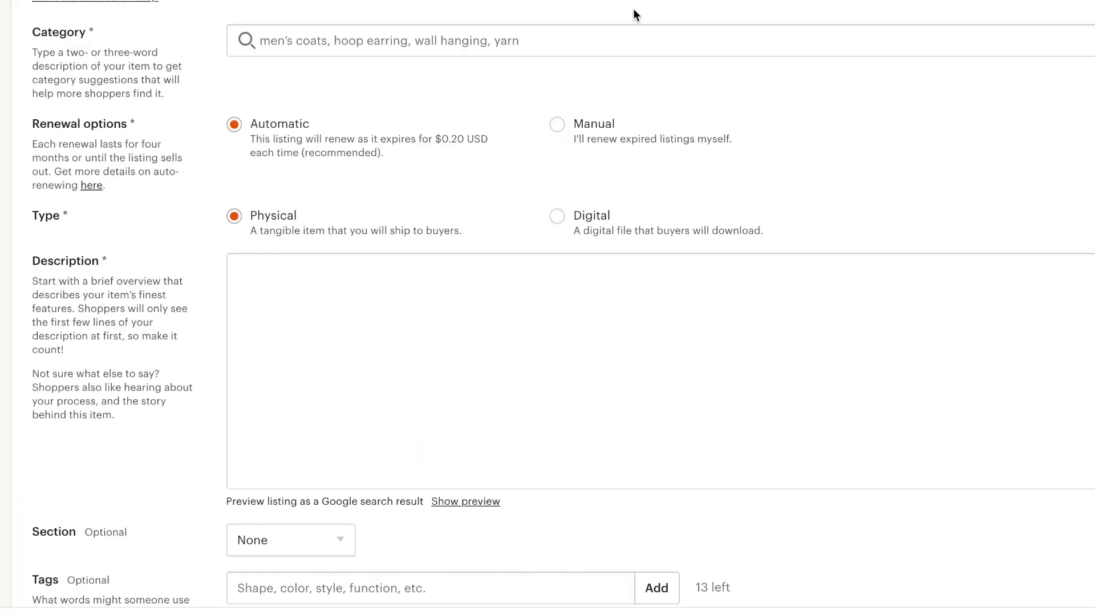
scroll(527, 346, "up", 13)
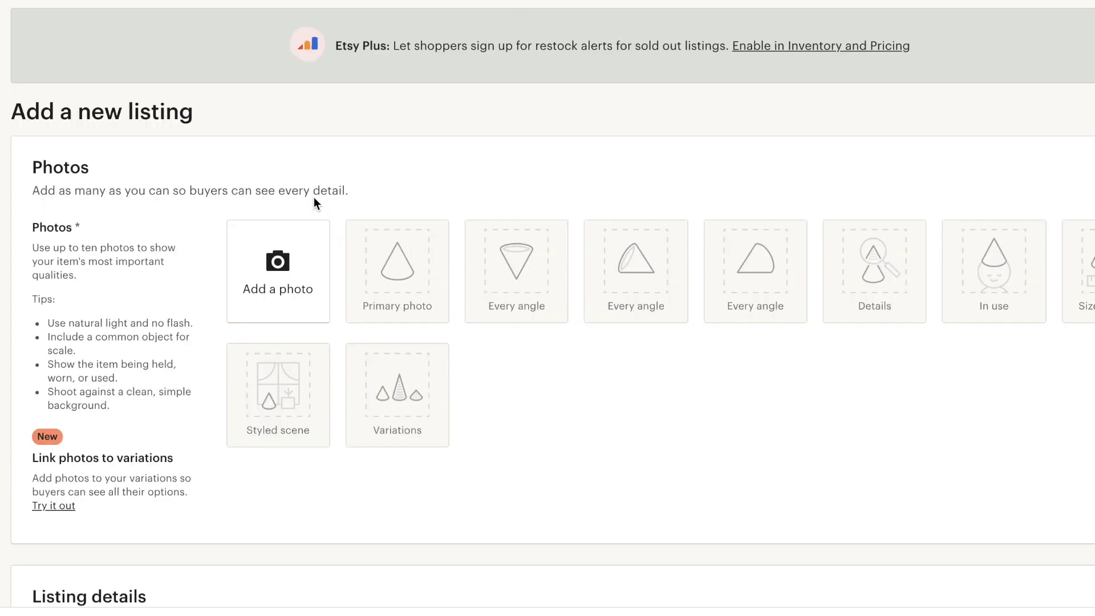
Scroll to Inventory and pricing and enter SKU 'CustomMug' on the new Etsy listing
scroll(540, 283, "down", 1)
scroll(545, 288, "down", 17)
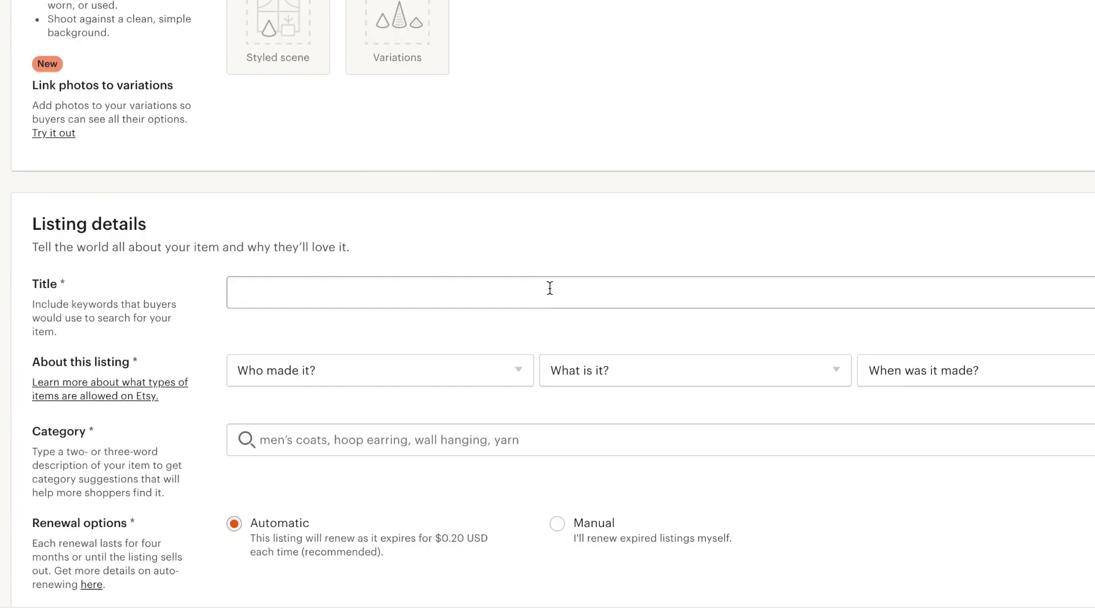
scroll(551, 297, "down", 6)
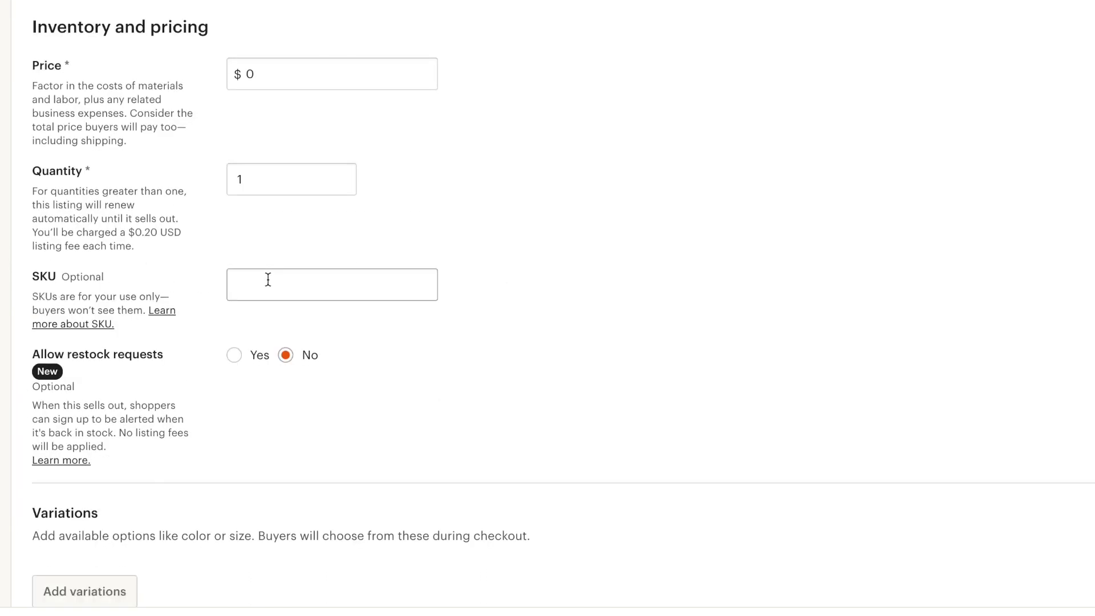
left_click(269, 279)
left_click(430, 261)
left_click(425, 273)
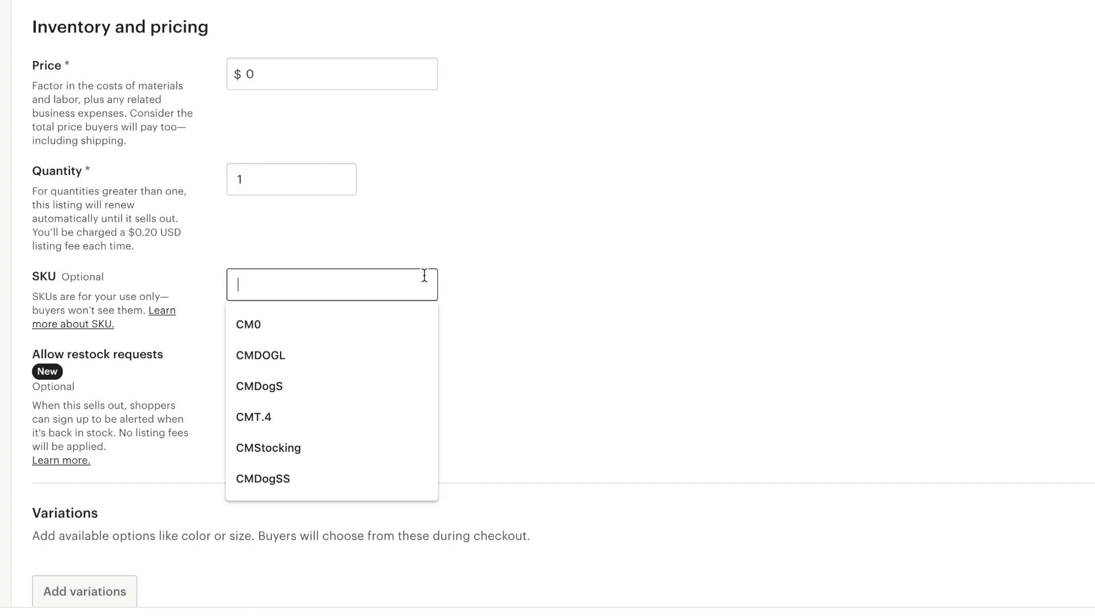
type("Custom")
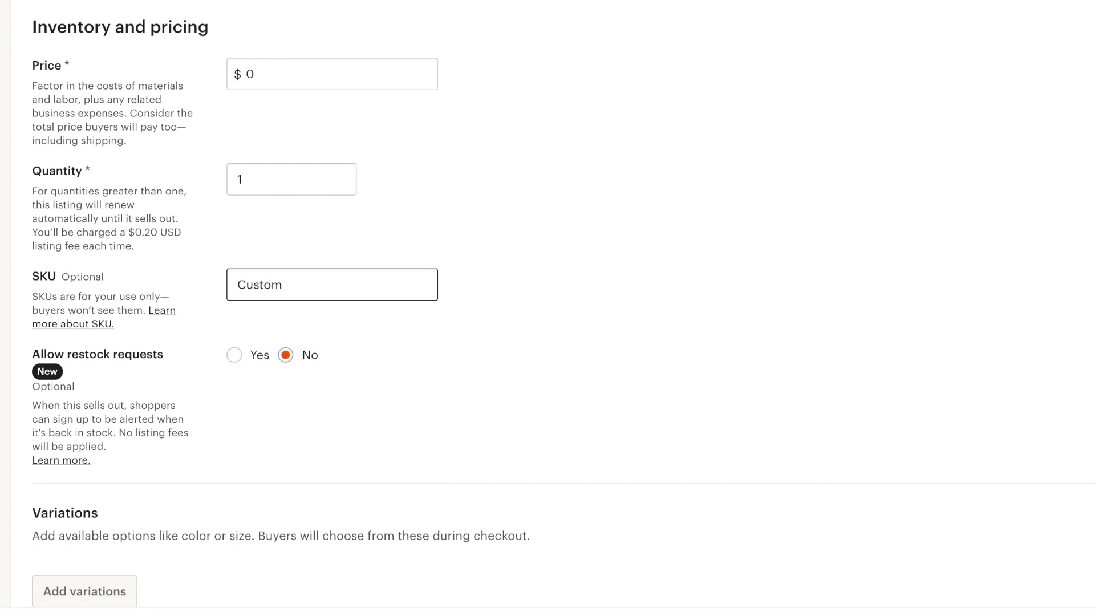
type("Mug")
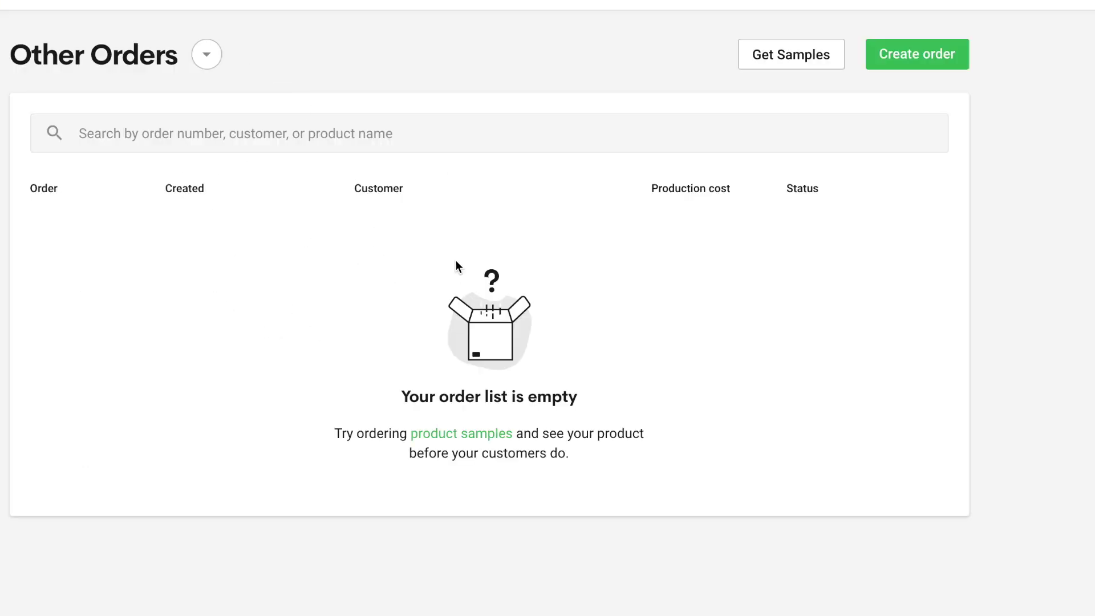
Return to My Orders and open the Nov 09 dish towel order with SKU DishTowel-16x25
left_click(206, 54)
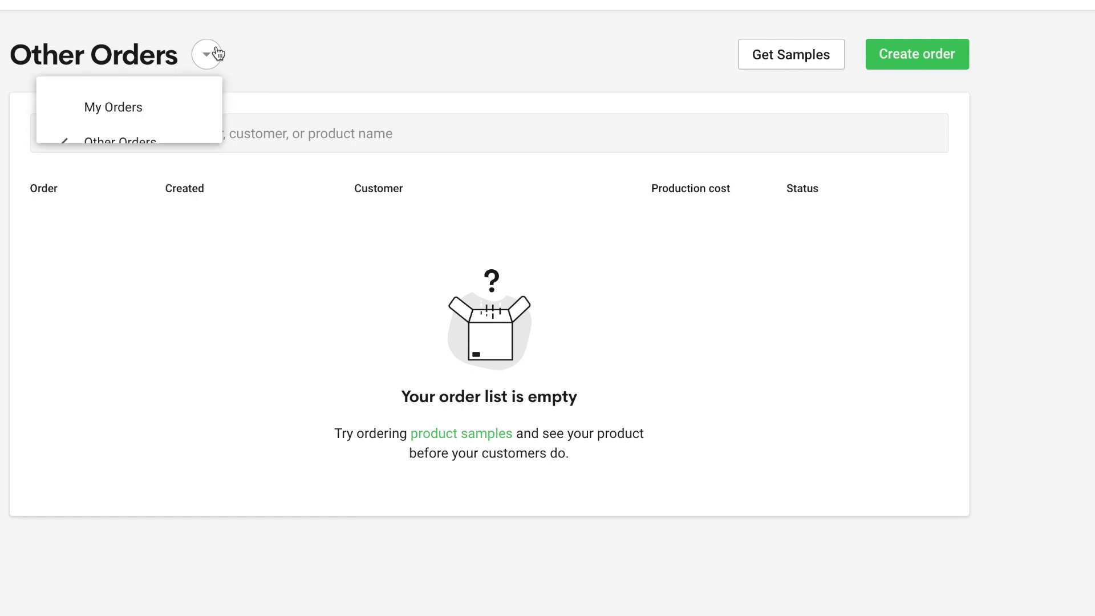
left_click(138, 111)
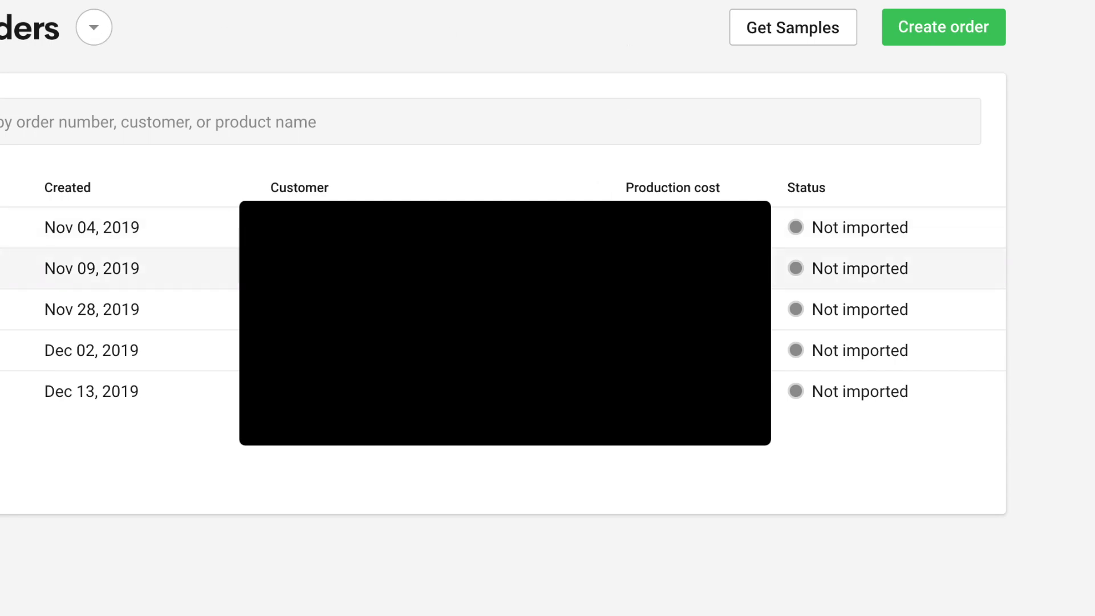
left_click(489, 268)
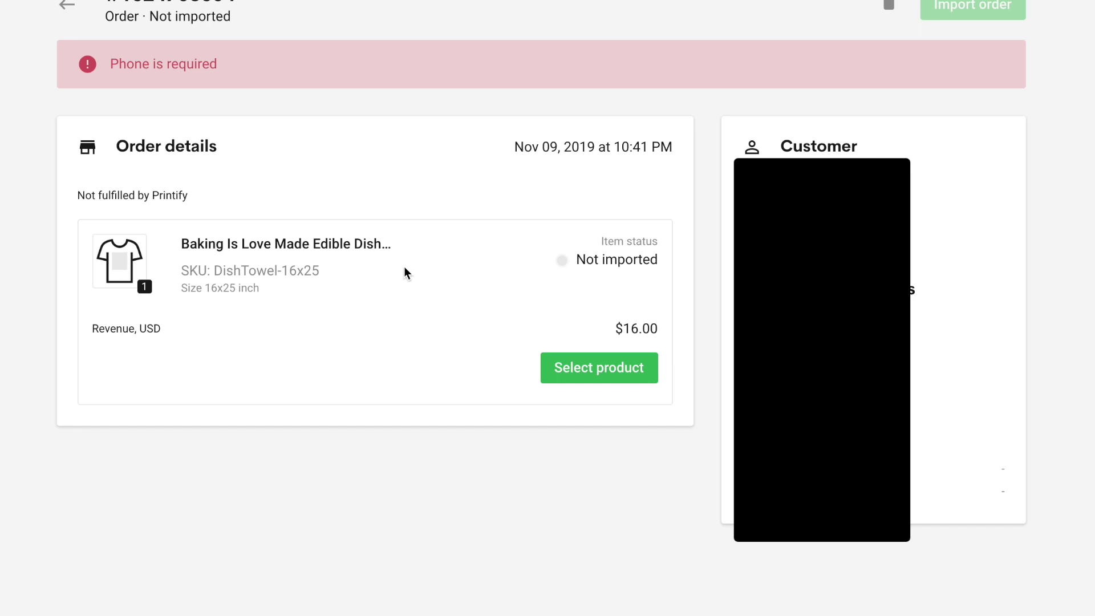
left_click_drag(182, 244, 413, 244)
left_click(428, 250)
Match the towel item to the Unisex Heavy Cotton Tee under Women's Clothing > T-shirts
left_click(543, 368)
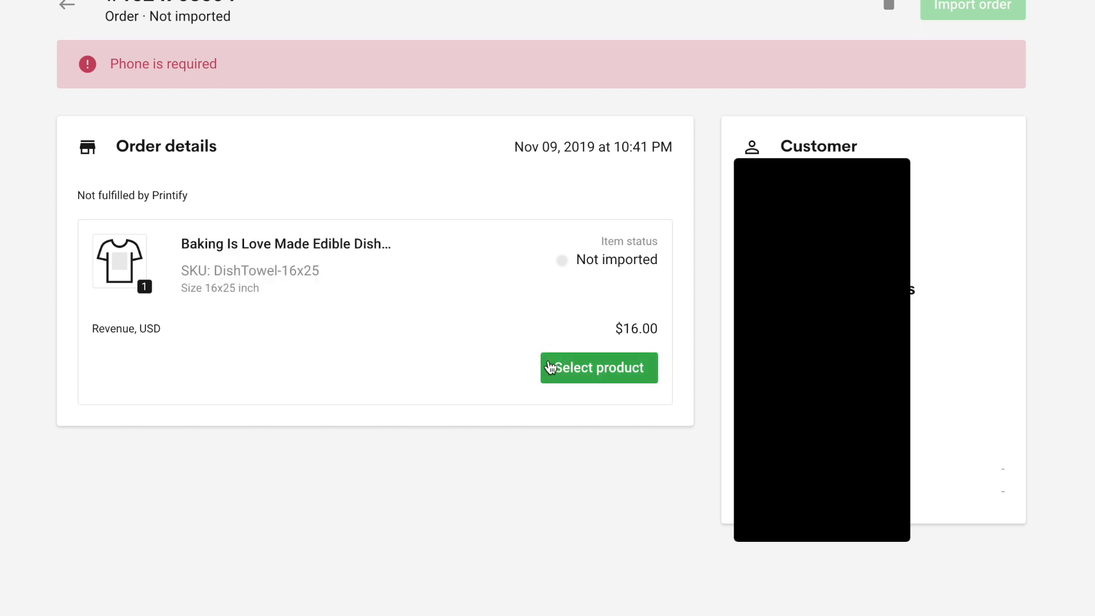
scroll(503, 282, "down", 1)
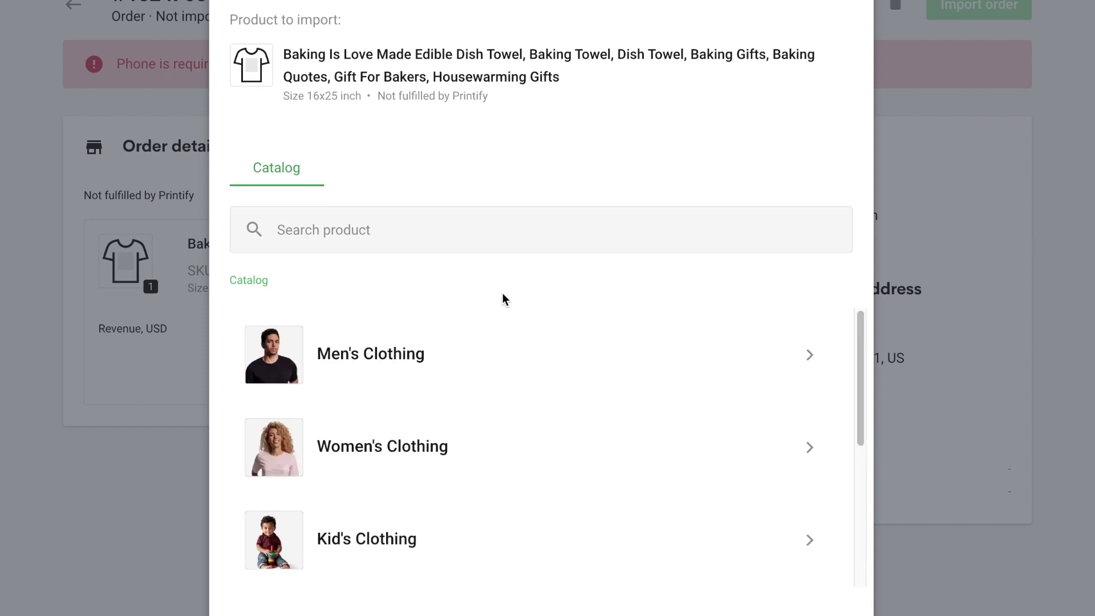
scroll(474, 451, "down", 3)
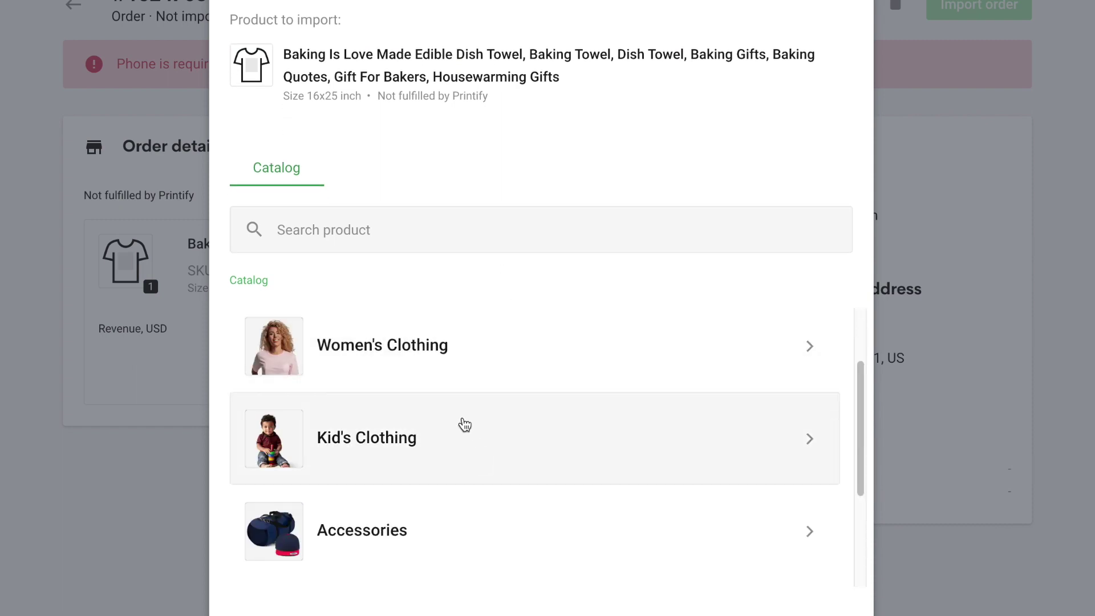
scroll(452, 402, "up", 1)
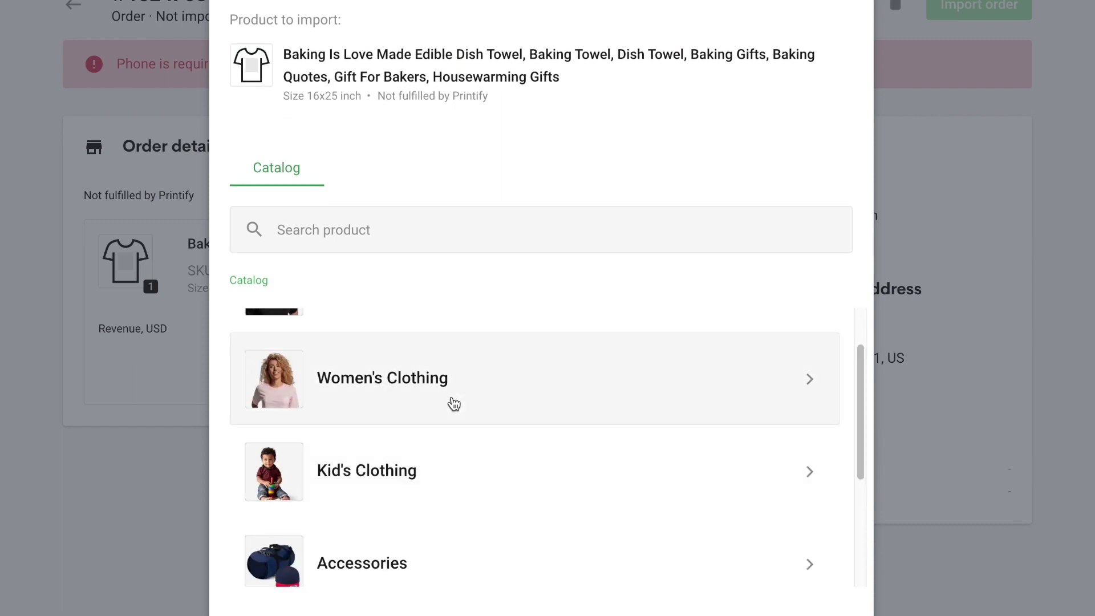
left_click(454, 403)
scroll(452, 411, "up", 2)
left_click(414, 371)
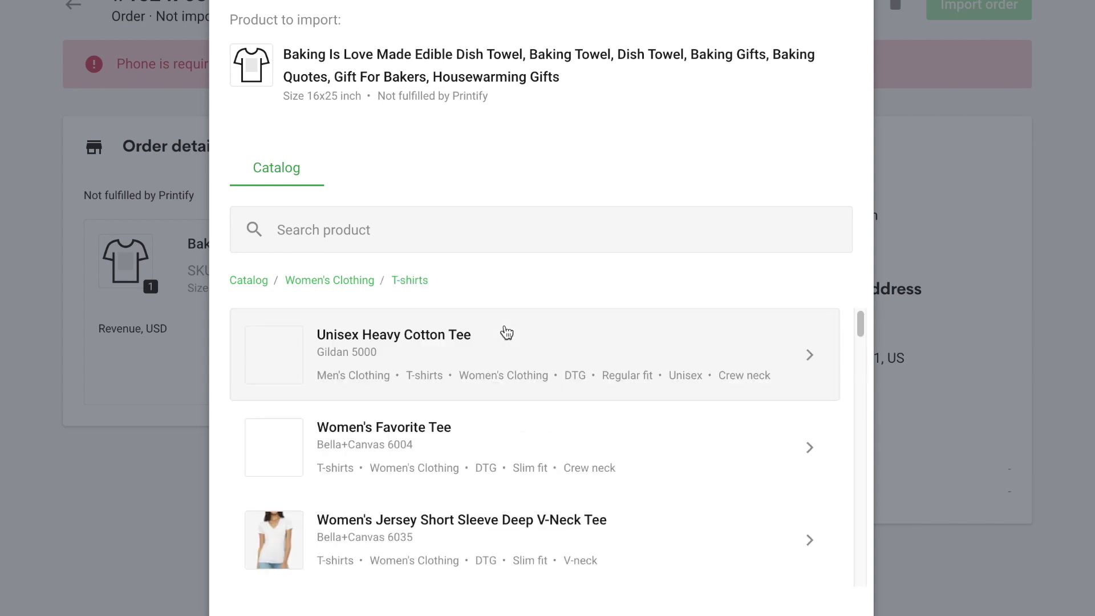
left_click(505, 336)
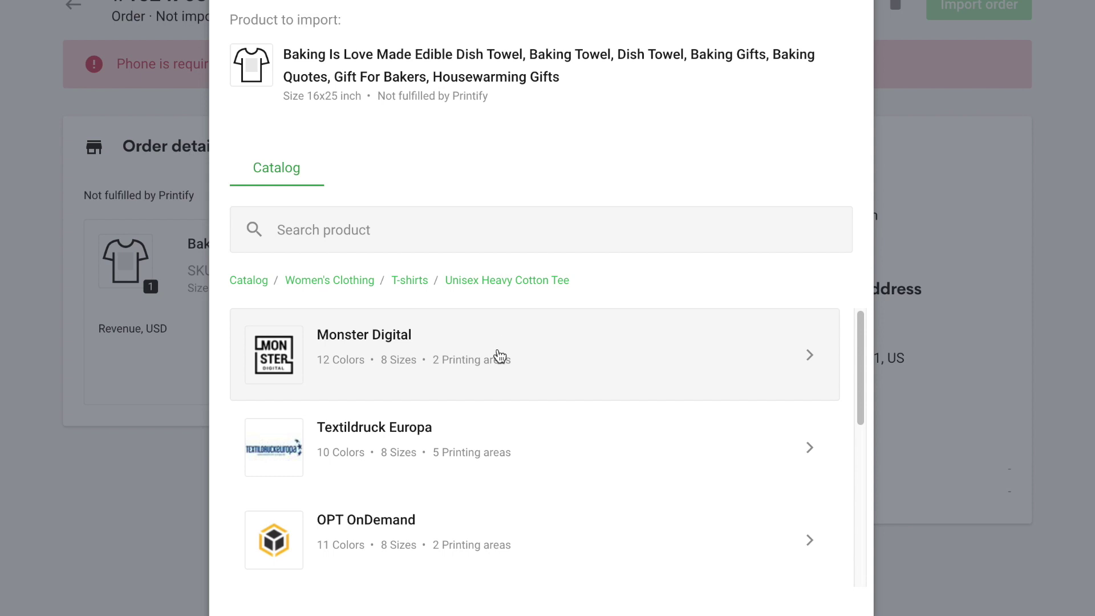
Choose Monster Digital, White, size S for the tee, confirm, and return to My Orders
left_click(500, 356)
left_click(500, 356)
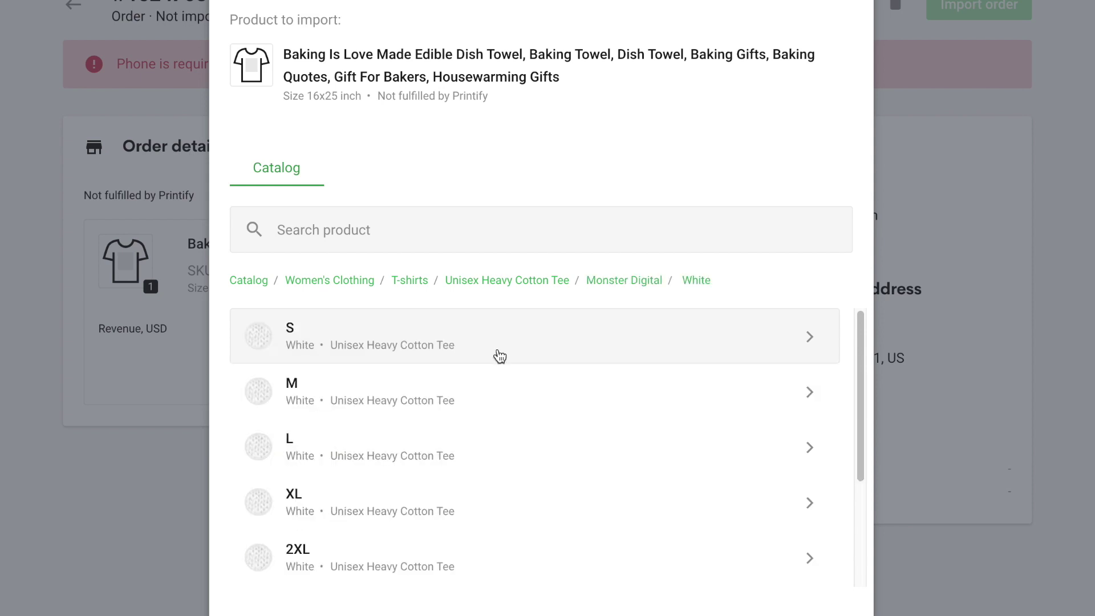
left_click(499, 356)
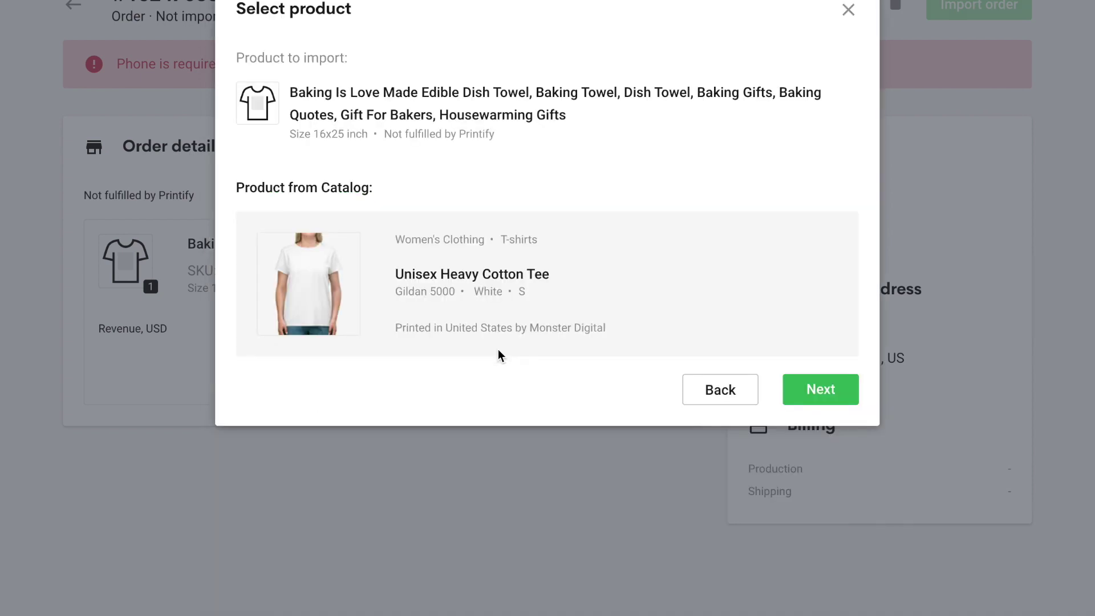
left_click(801, 400)
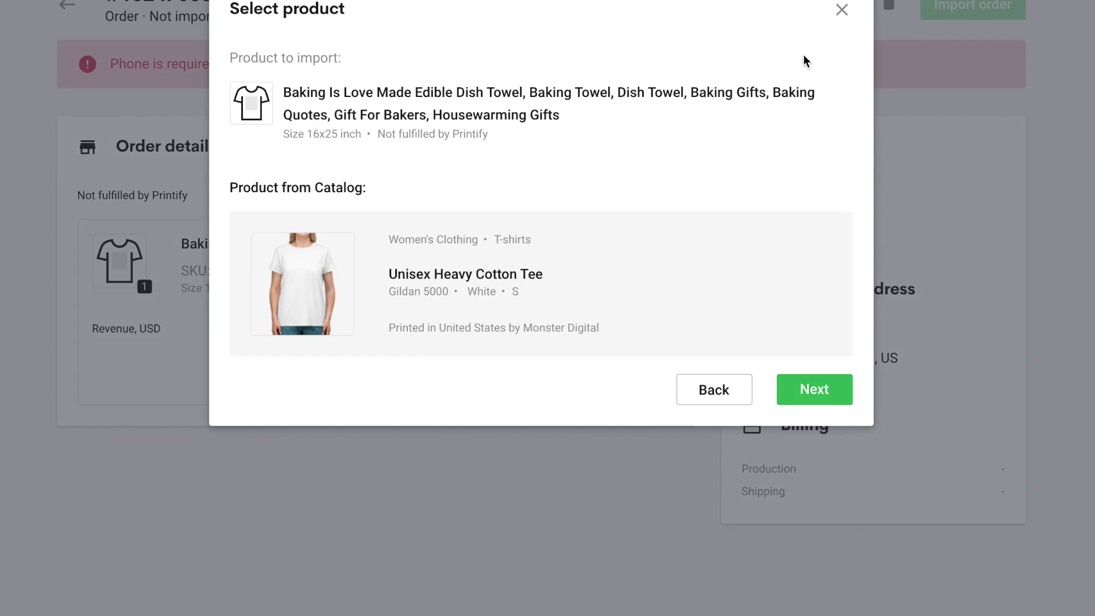
left_click(840, 10)
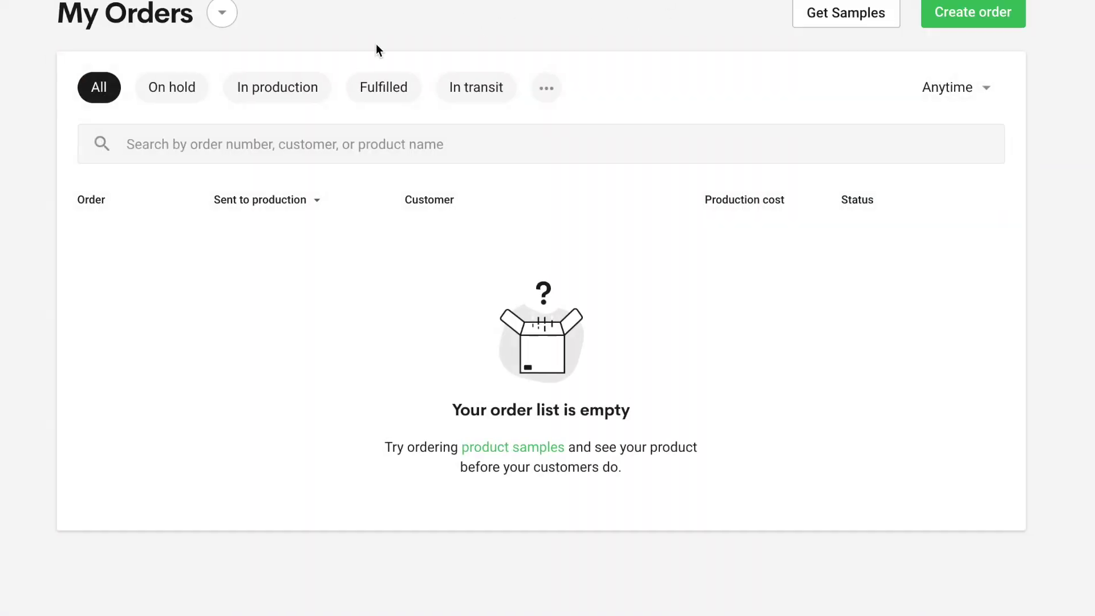
Change the order view dropdown from My Orders to Other Orders
left_click(222, 16)
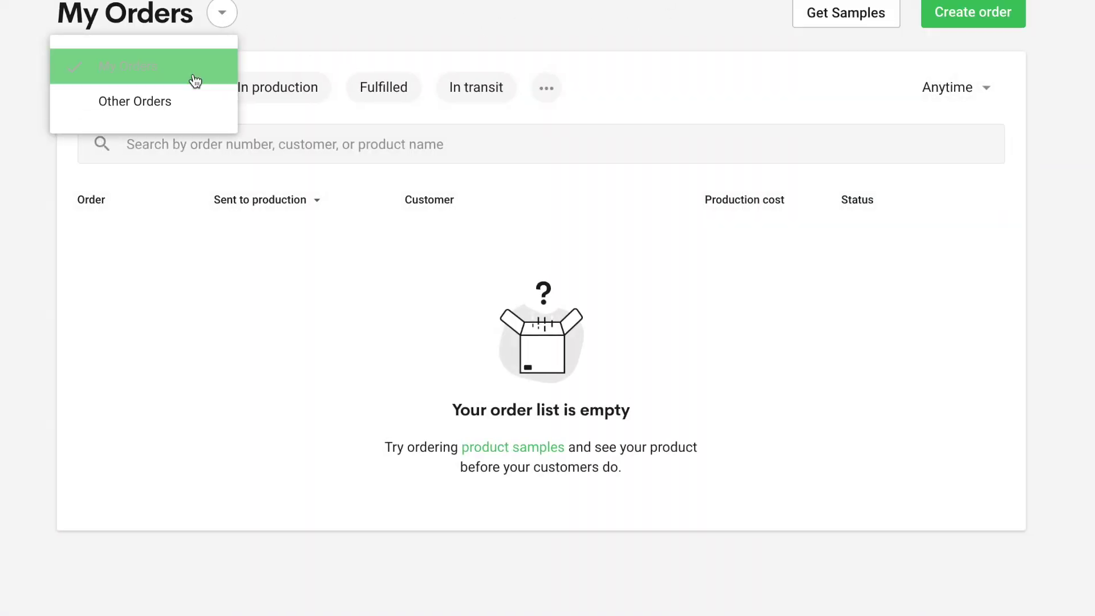
left_click(190, 109)
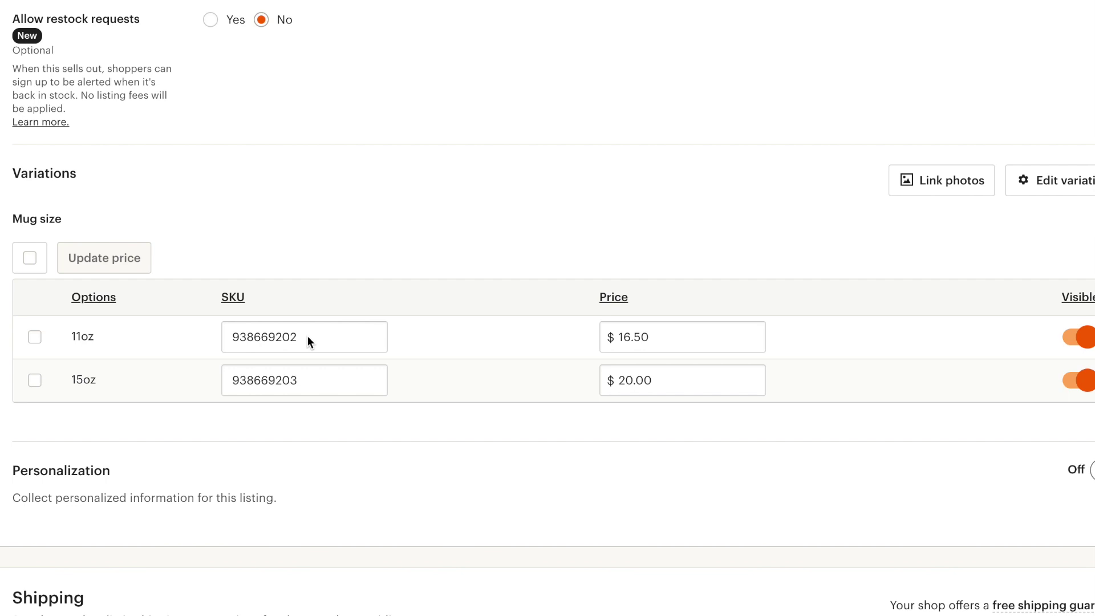
Replace SKU 938669202 with CustomSKU1 for 11oz and 938669203 with CustomSKU2 for 15oz
double_click(269, 336)
key("BackSpace")
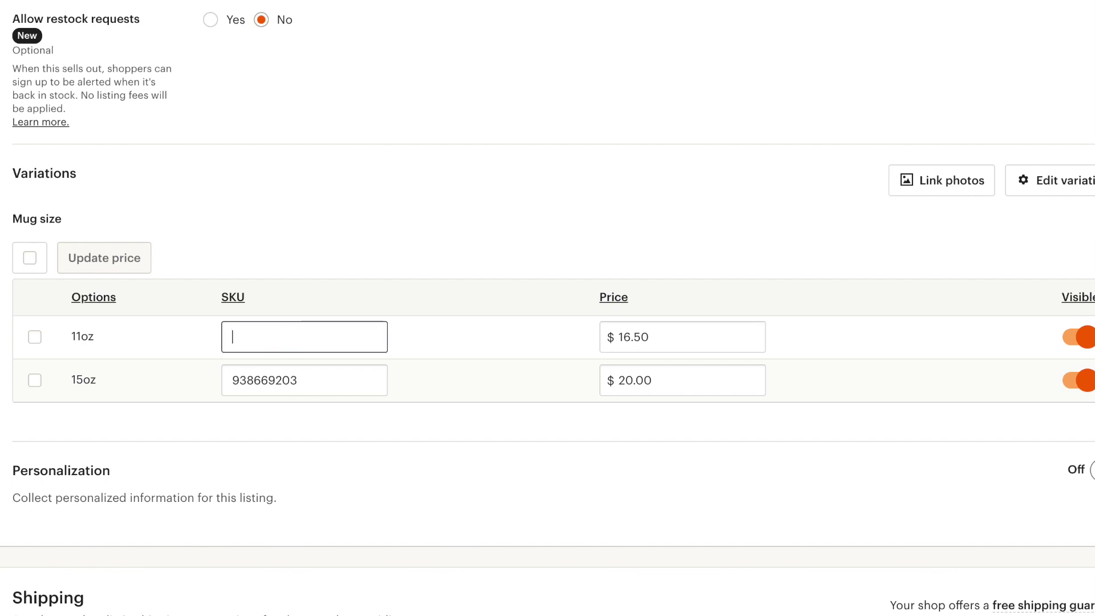
type("CustomSKU1")
double_click(318, 385)
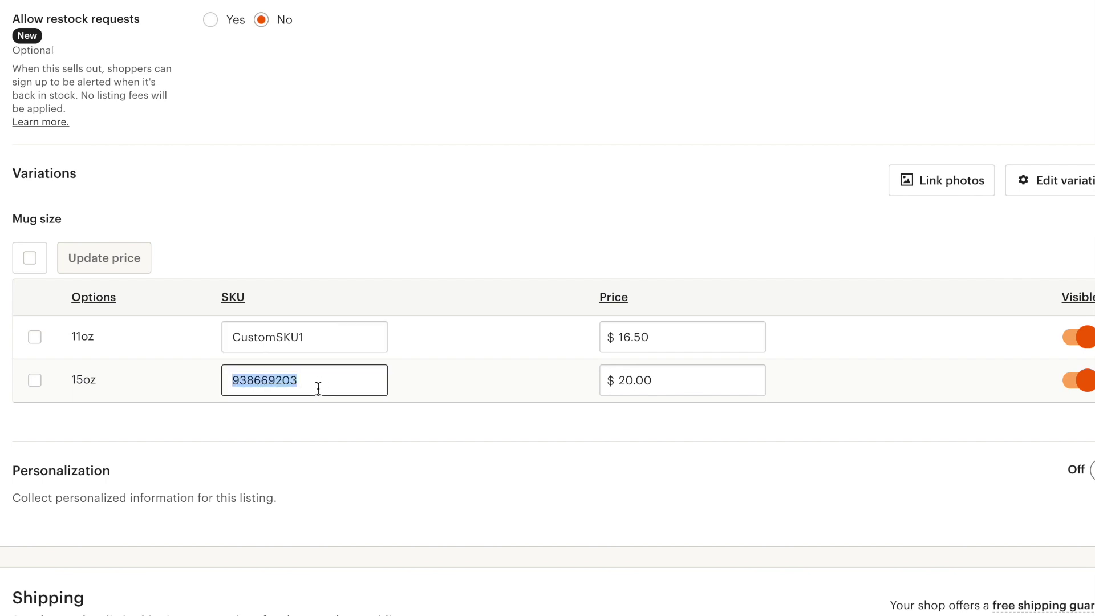
type("CUst")
key("BackSpace")
key("BackSpace")
key("BackSpace")
type("usto")
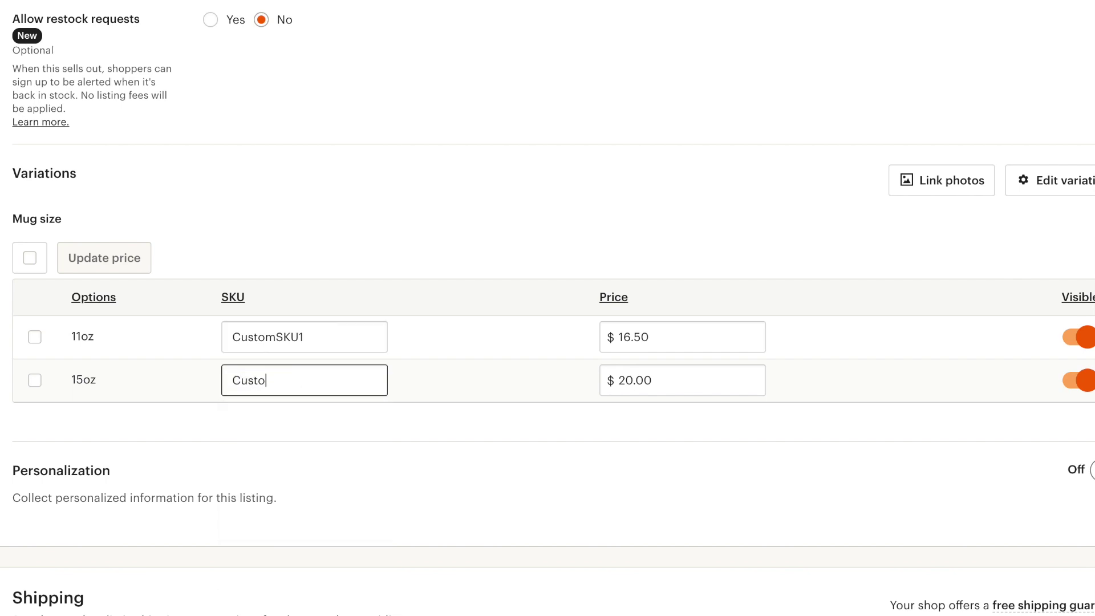
type("mSKU2")
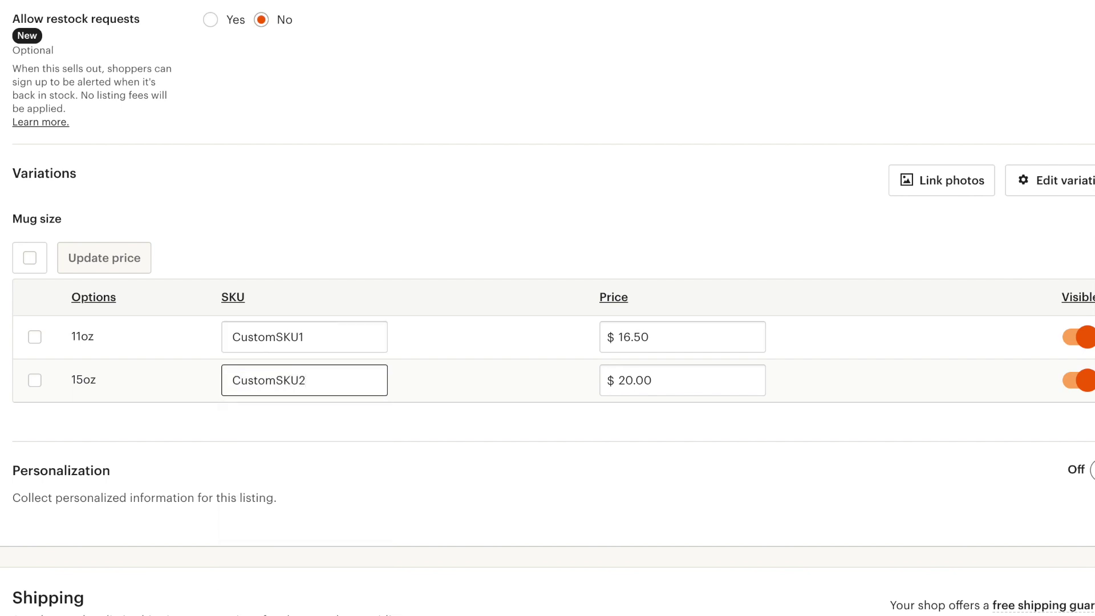